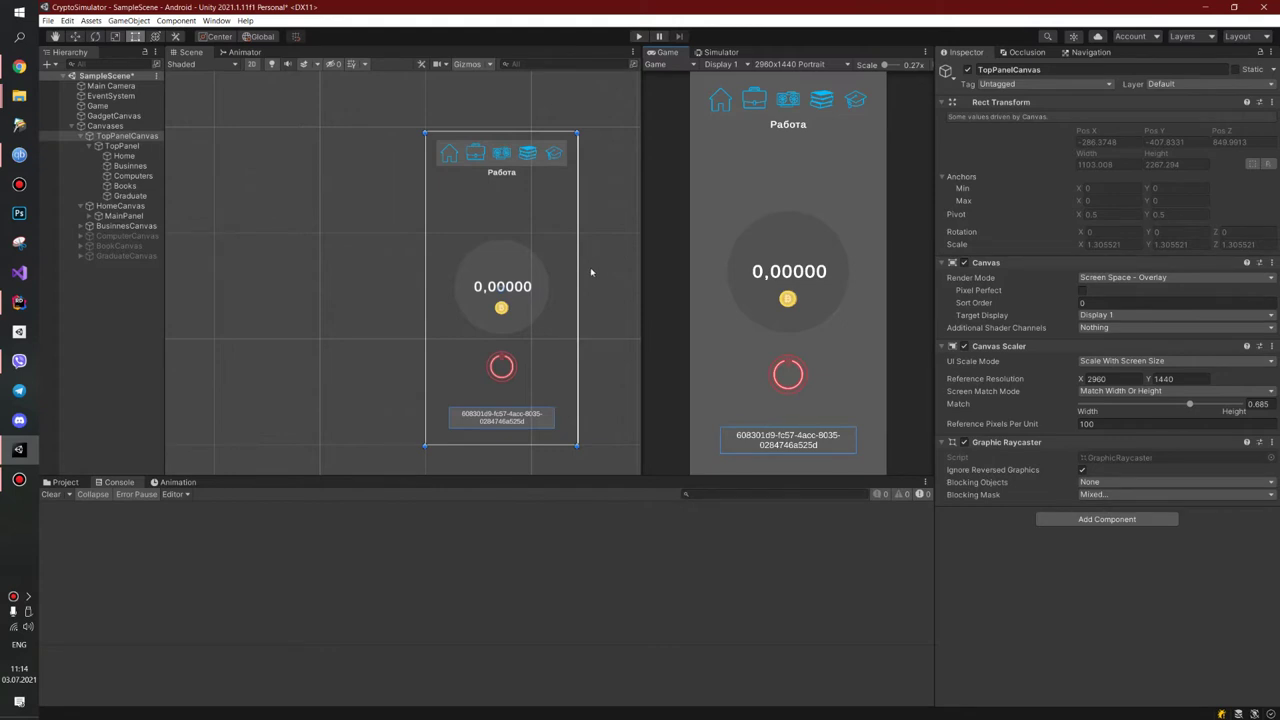
Open the Package Manager from the Window menu, then close it again.
click(216, 20)
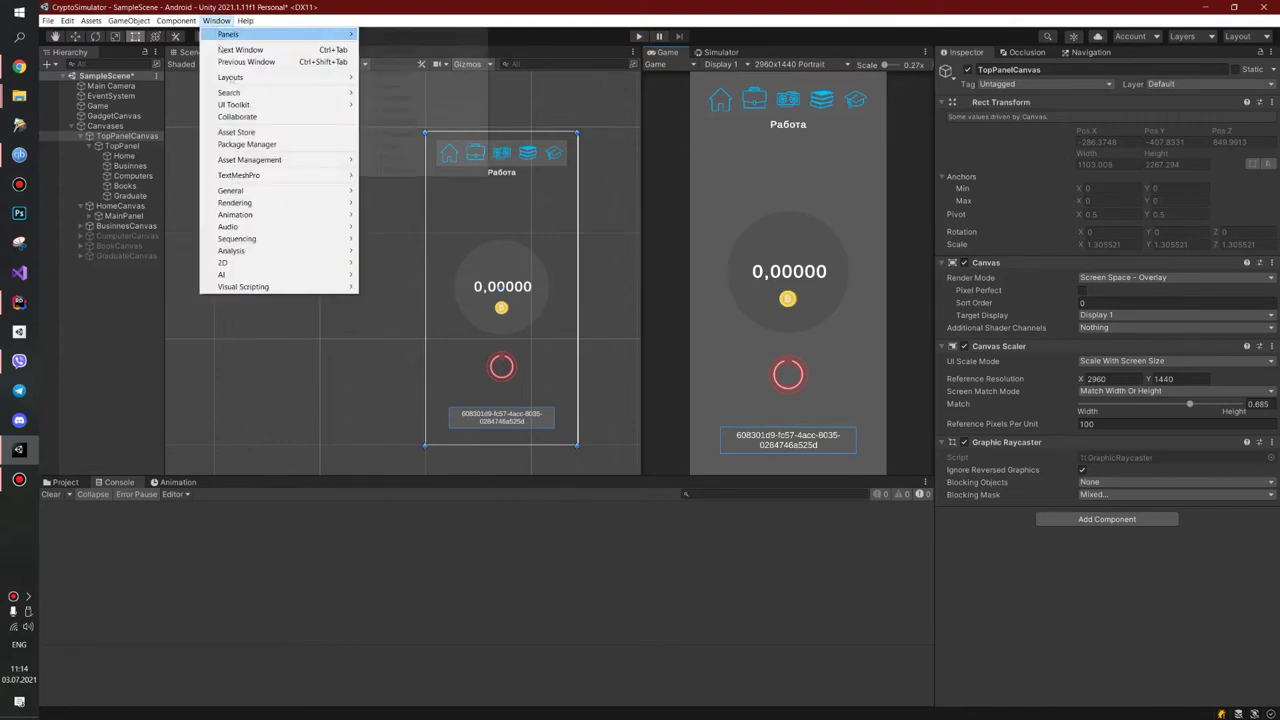
mouse_move(264, 204)
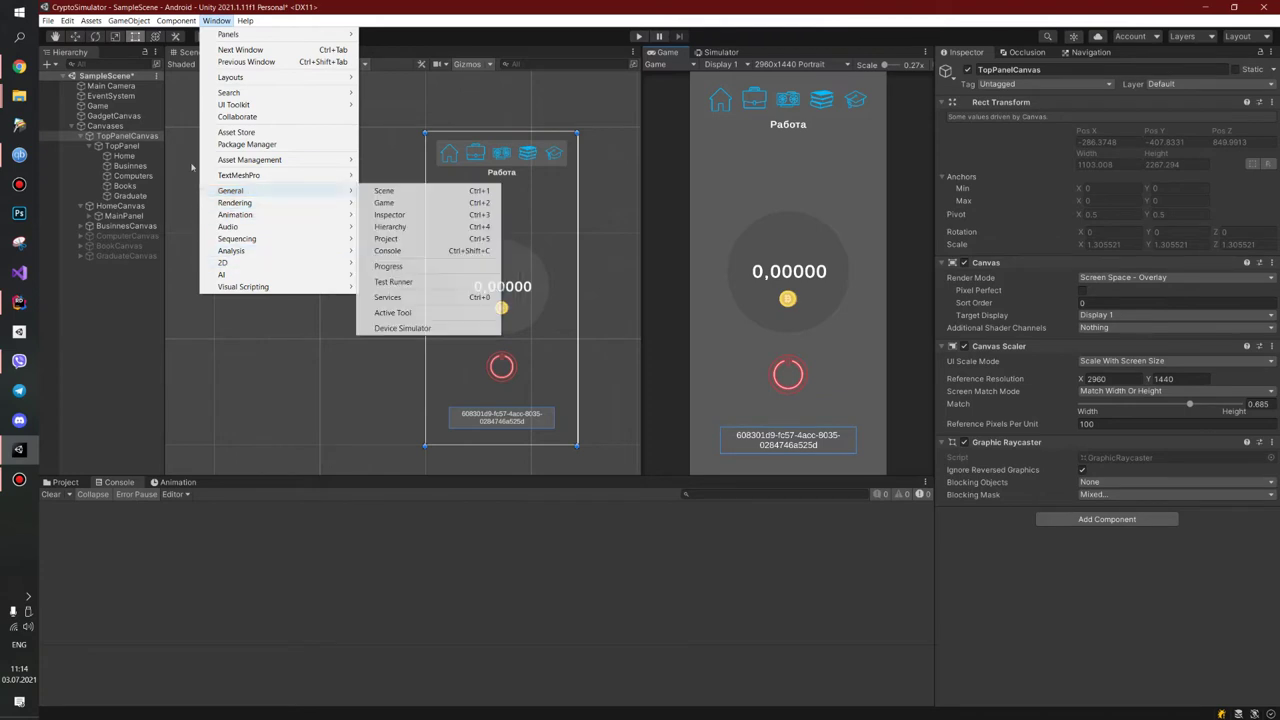
click(268, 146)
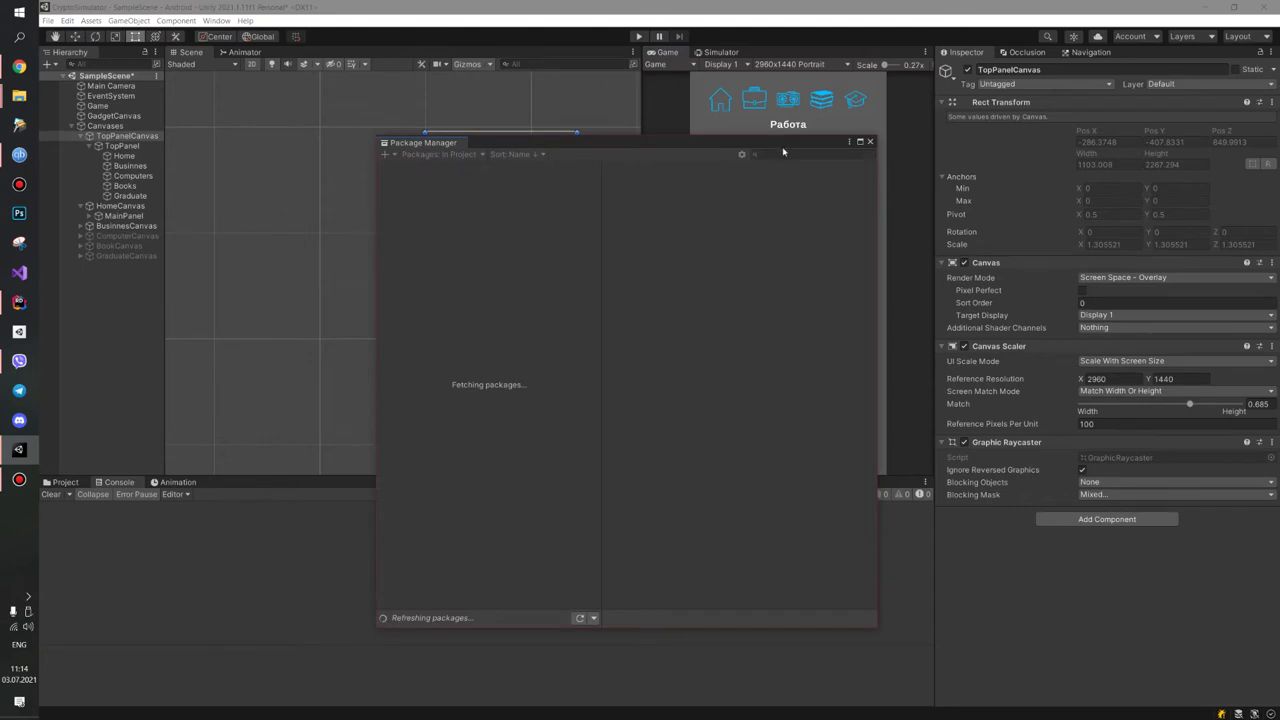
click(870, 141)
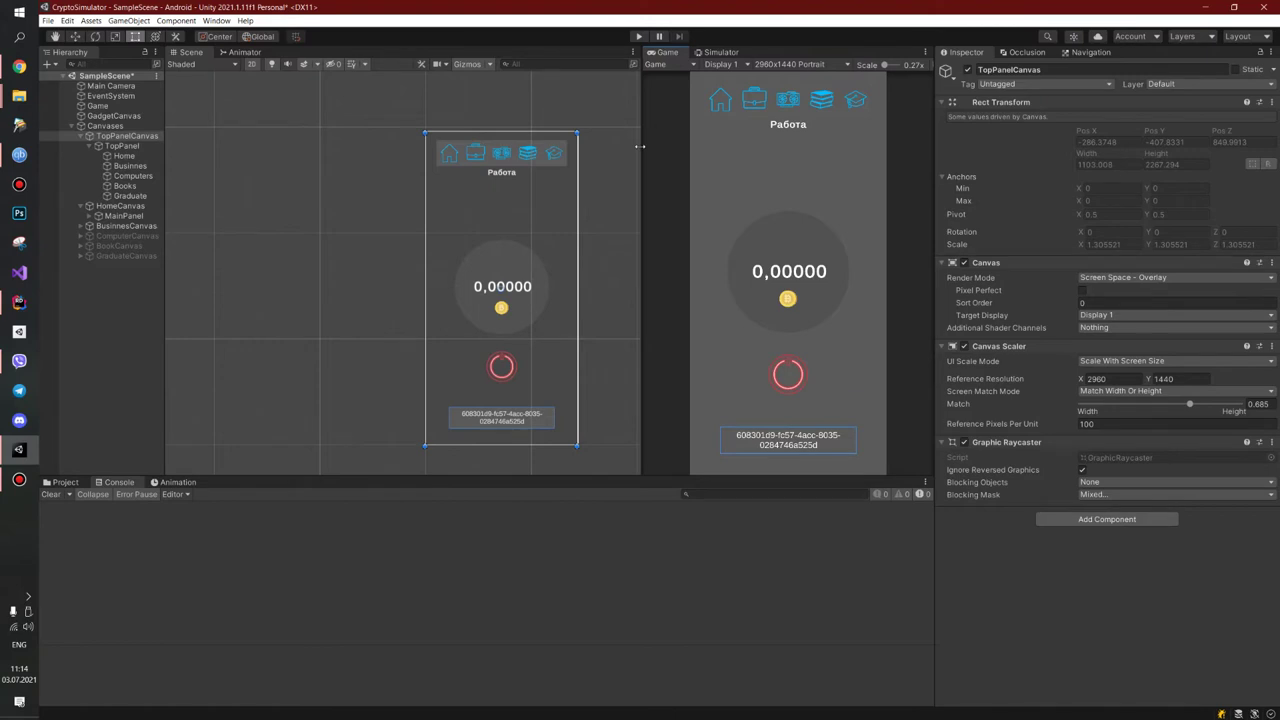
Widen the preview panel, switch it to the Device Simulator, and simulate a Samsung Galaxy Note8.
drag(641, 145, 585, 145)
click(665, 52)
click(690, 64)
scroll(574, 150, down, 5)
scroll(574, 158, down, 5)
scroll(576, 158, up, 3)
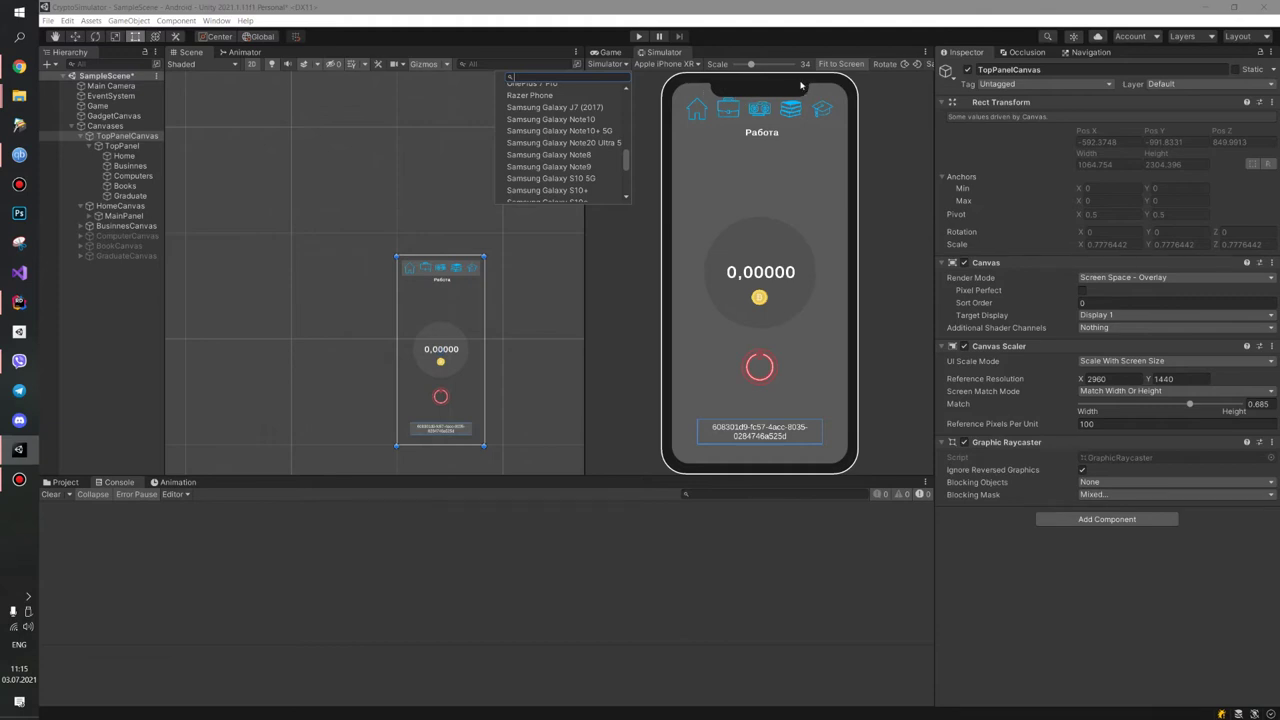
click(561, 157)
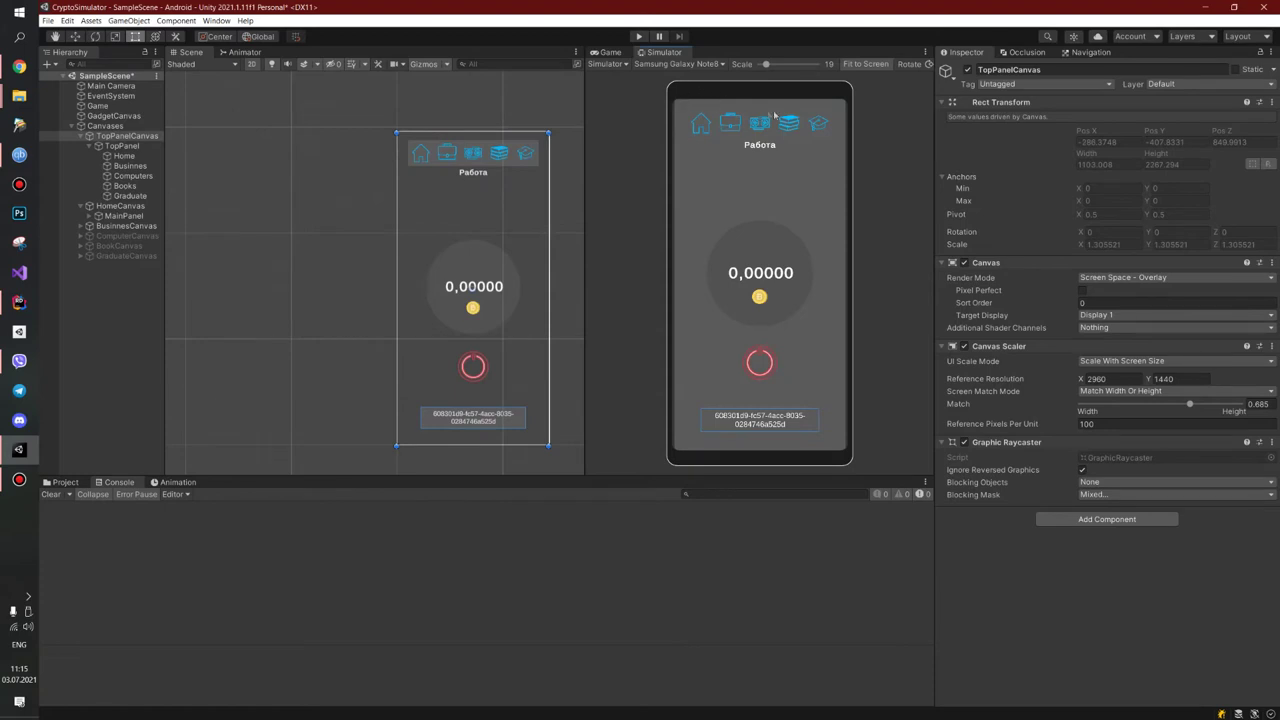
Simulate a Xiaomi Redmi 4, then a Xiaomi Redmi Note 7.
click(688, 64)
scroll(560, 160, down, 5)
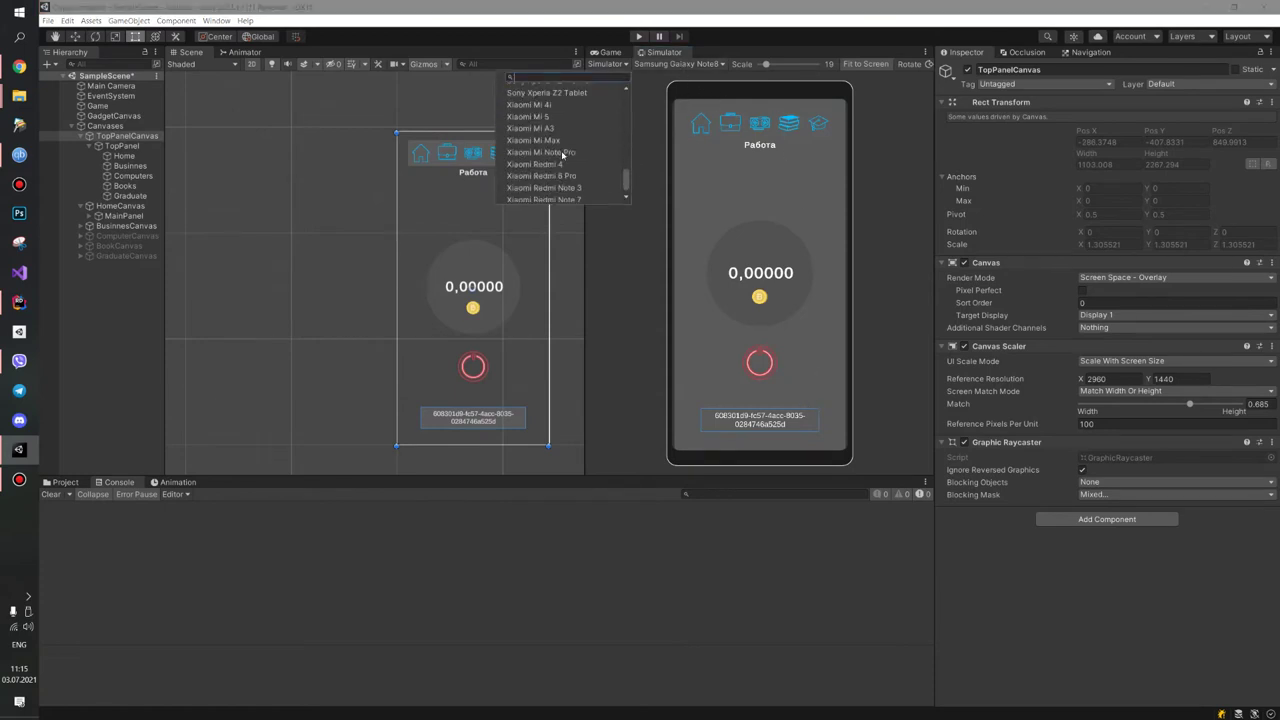
click(560, 165)
click(688, 65)
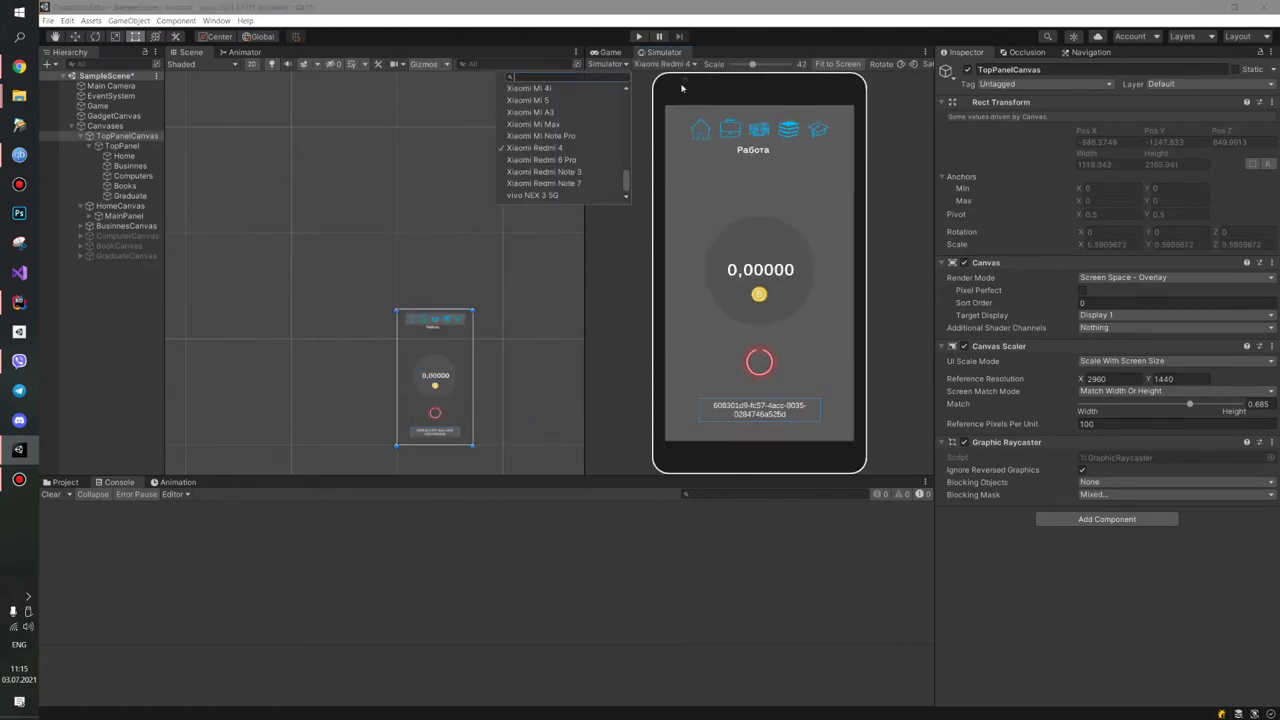
click(558, 184)
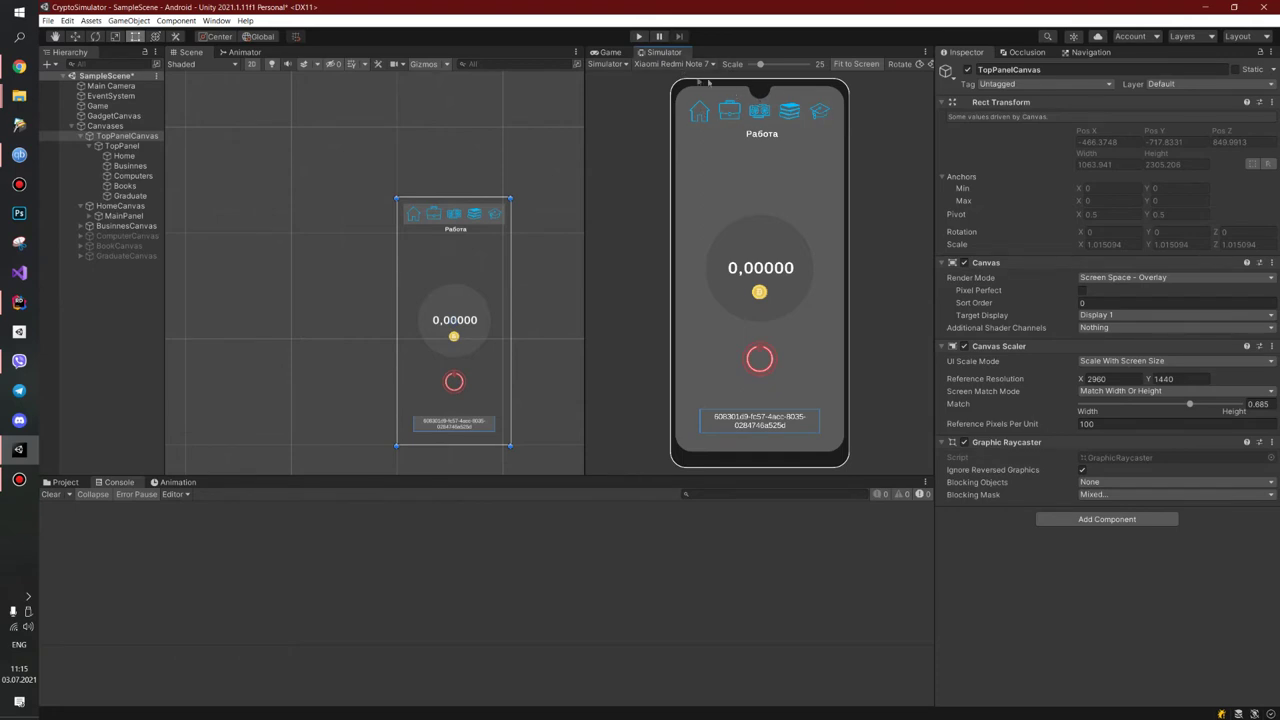
Simulate a Samsung Galaxy S7, then a Samsung Galaxy Note10+ 5G.
click(676, 63)
scroll(556, 170, up, 1)
scroll(555, 181, up, 2)
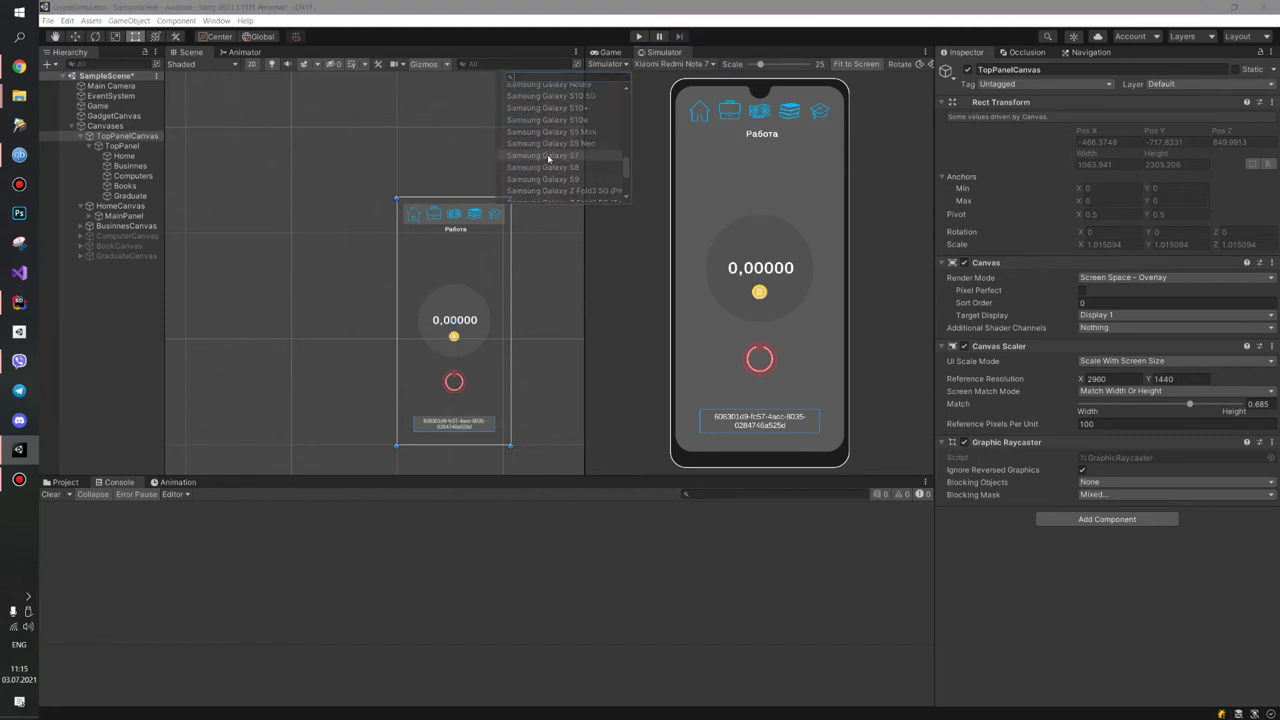
click(540, 155)
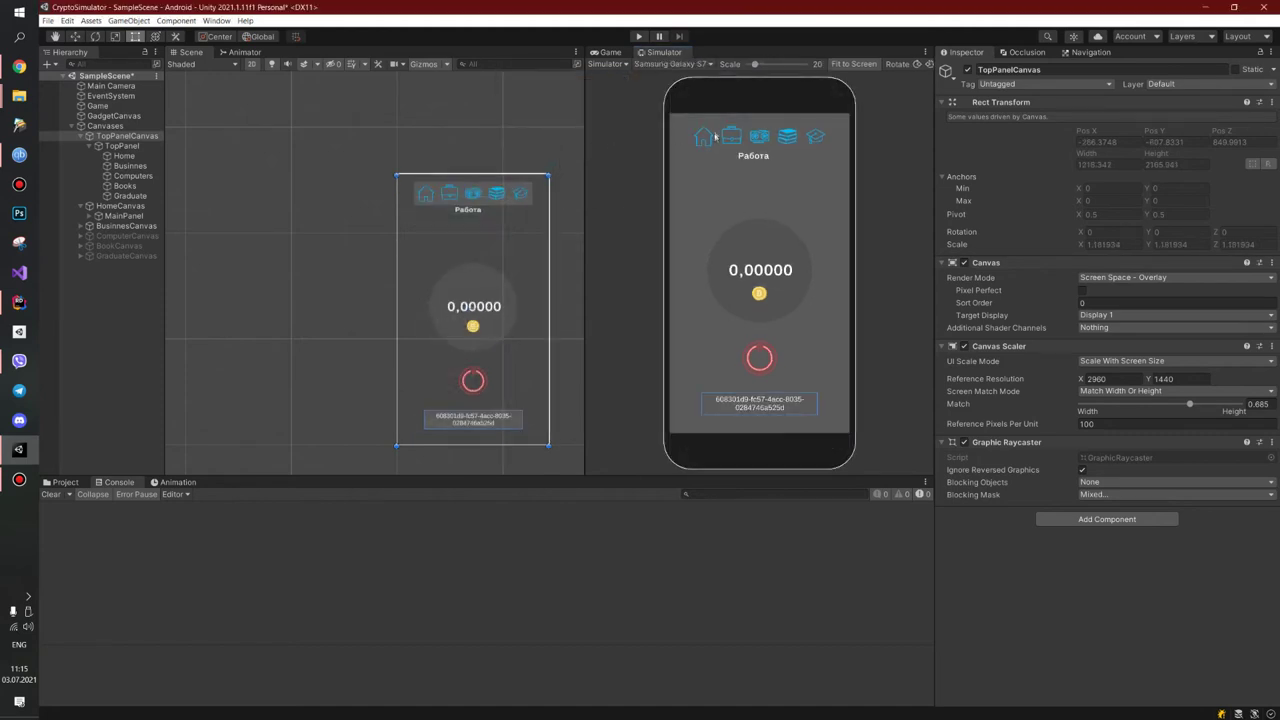
click(670, 63)
scroll(570, 134, up, 1)
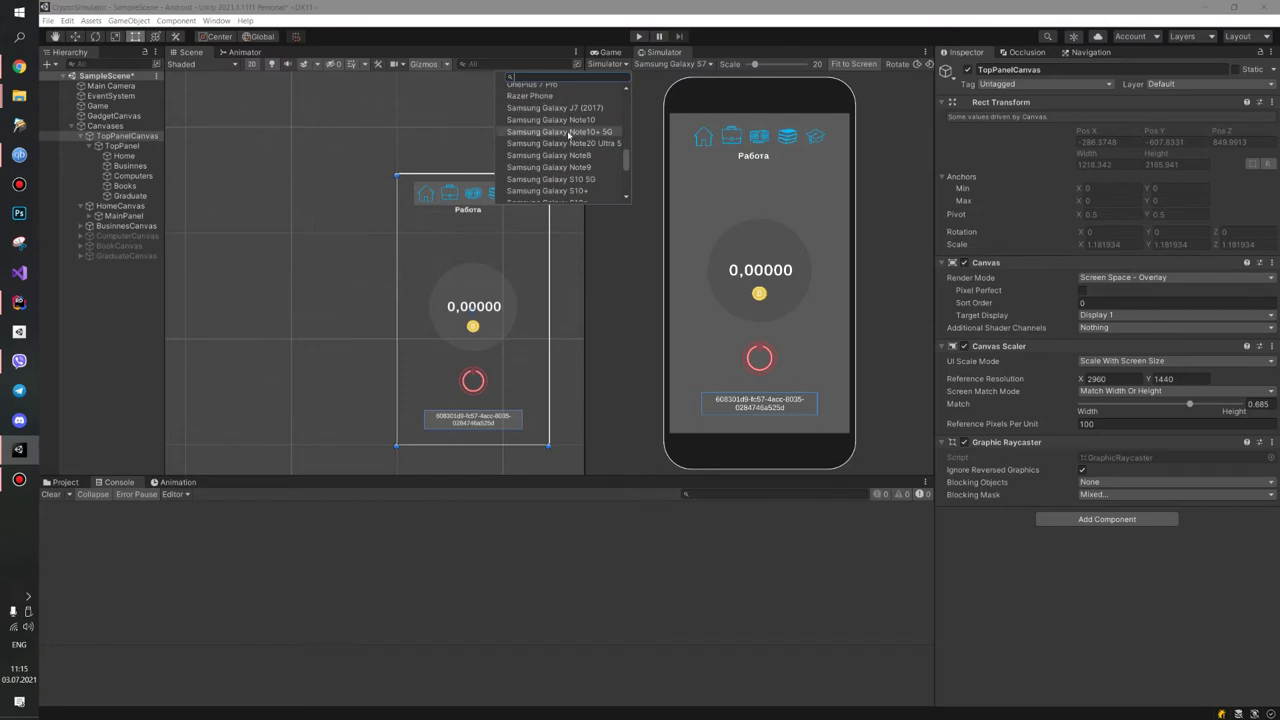
click(570, 134)
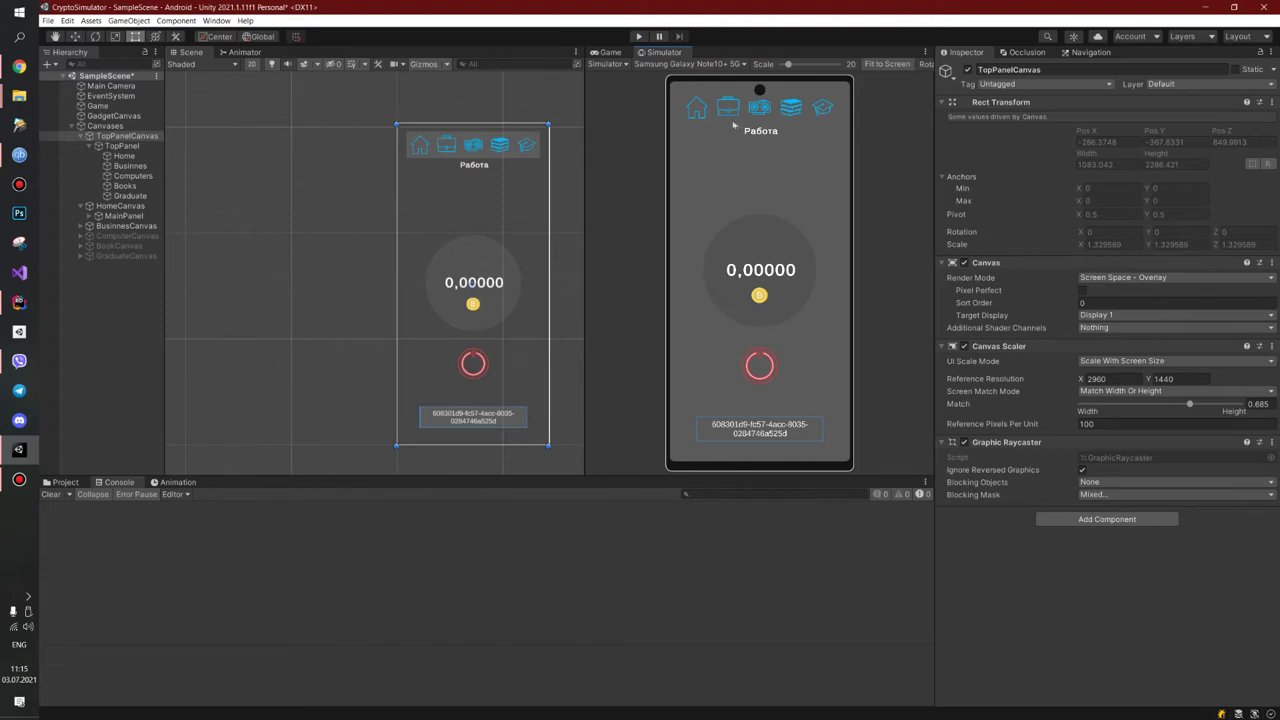
Simulate an LG Nexus 5 and a Google Pixel 5, then return to the Game view.
click(690, 63)
scroll(585, 150, up, 3)
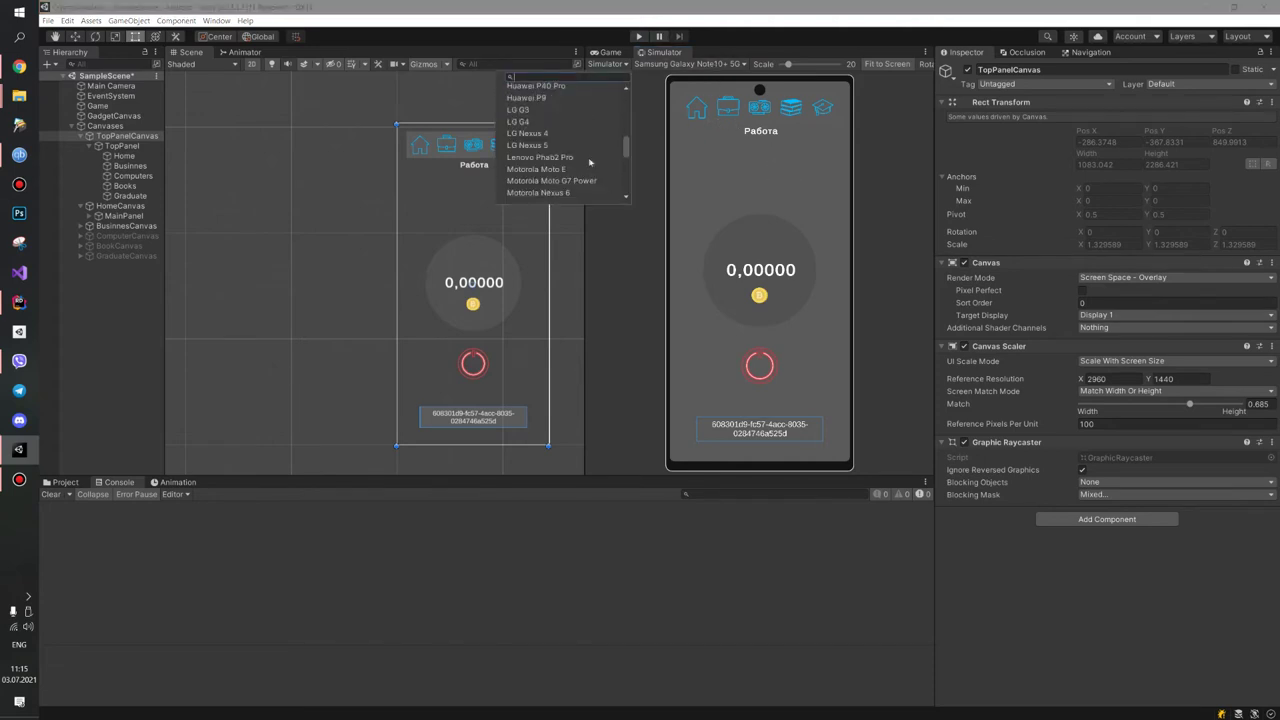
click(561, 151)
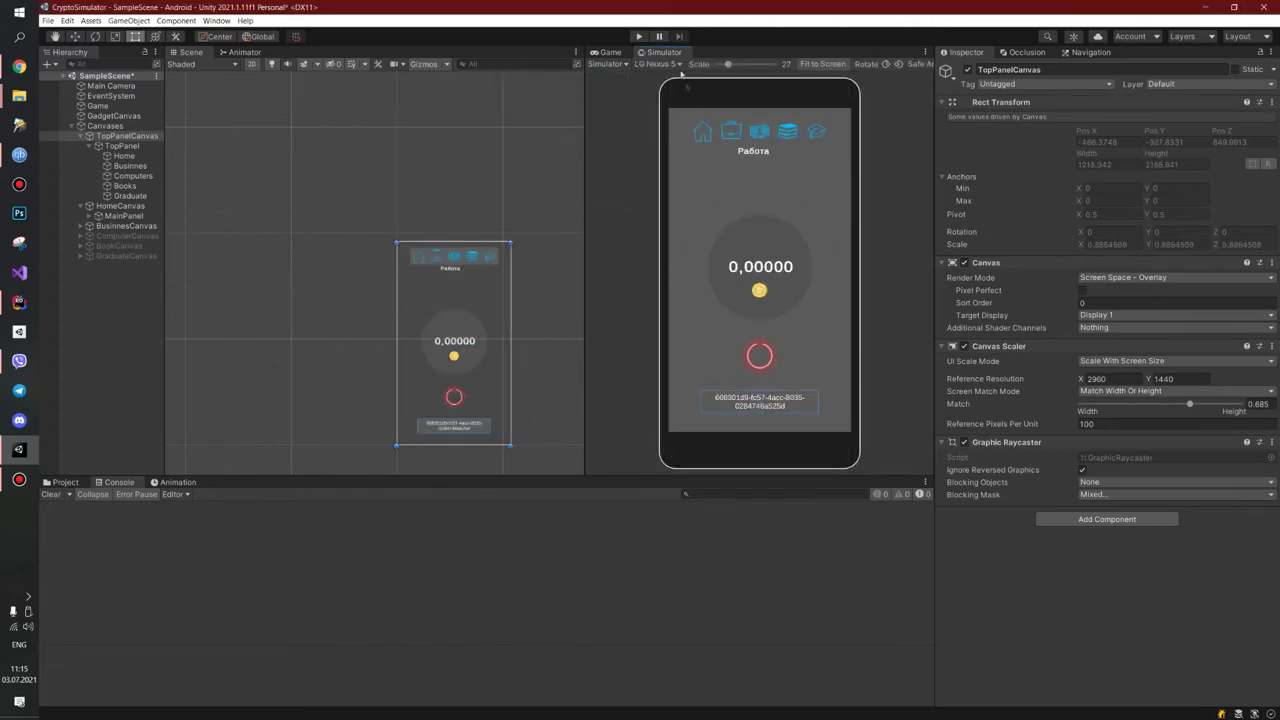
click(660, 64)
scroll(590, 134, up, 3)
click(557, 145)
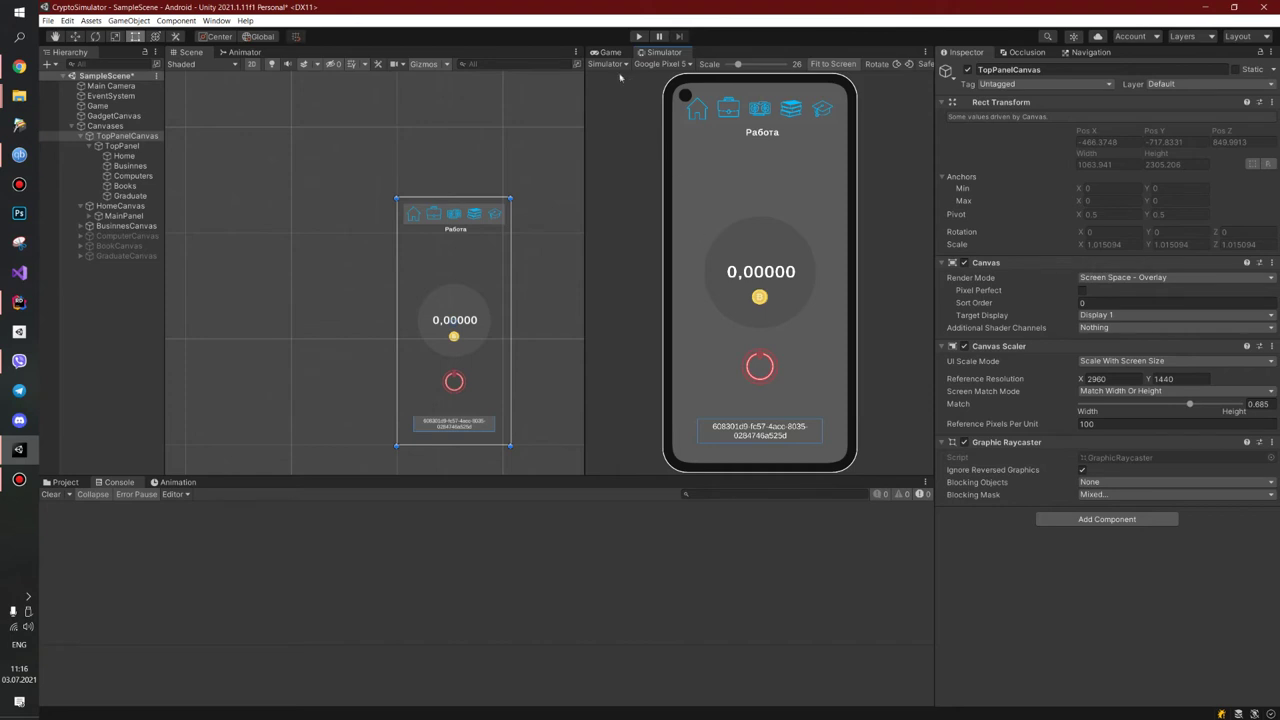
click(614, 53)
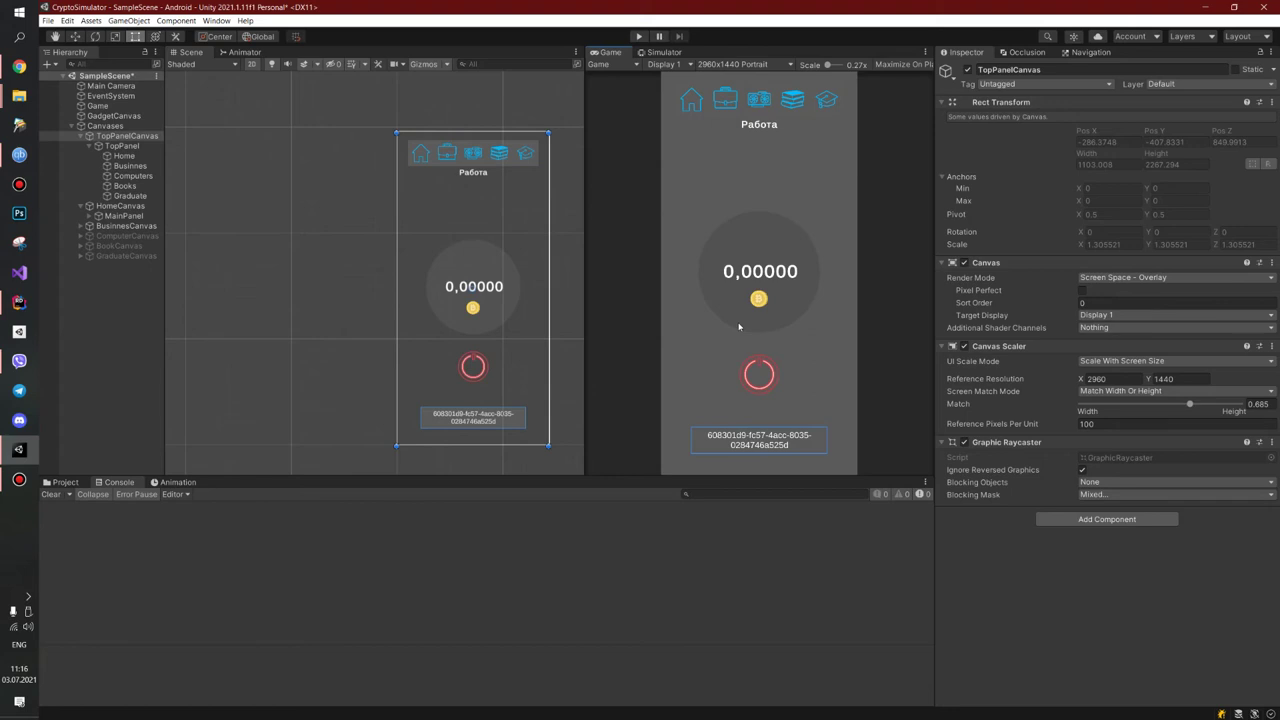
click(660, 52)
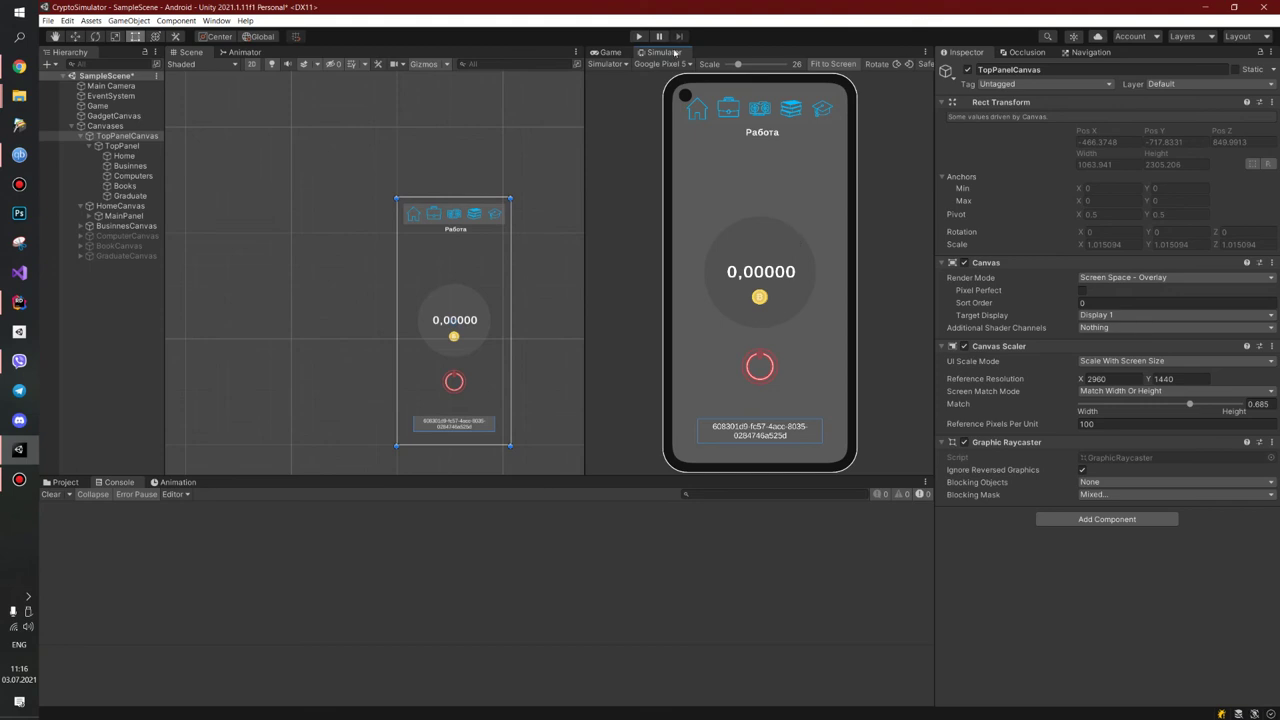
click(610, 64)
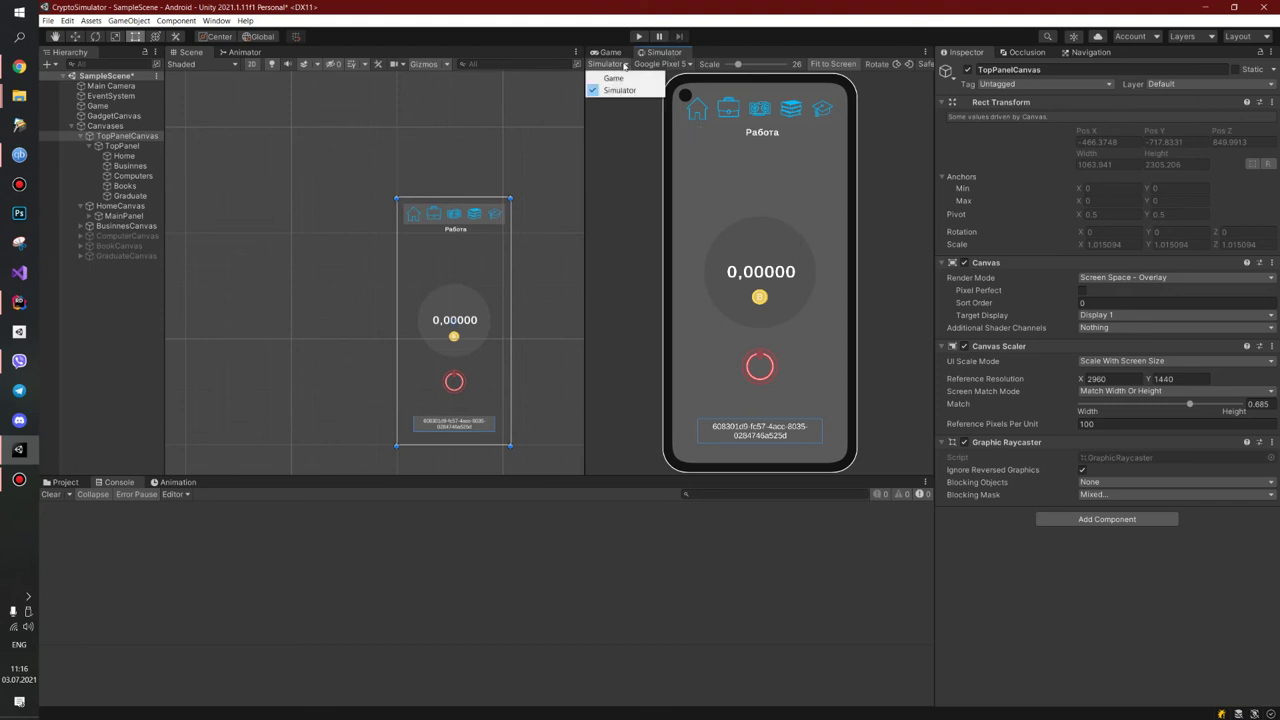
click(615, 78)
click(622, 66)
click(612, 88)
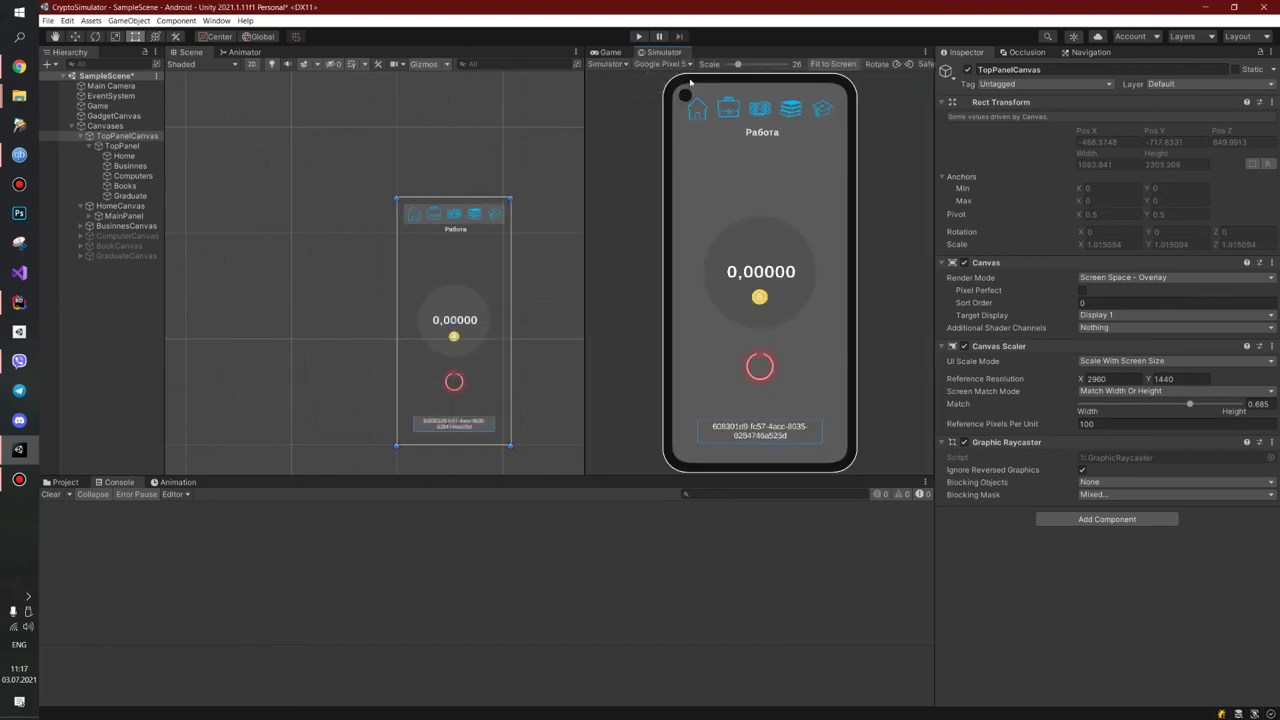
click(615, 52)
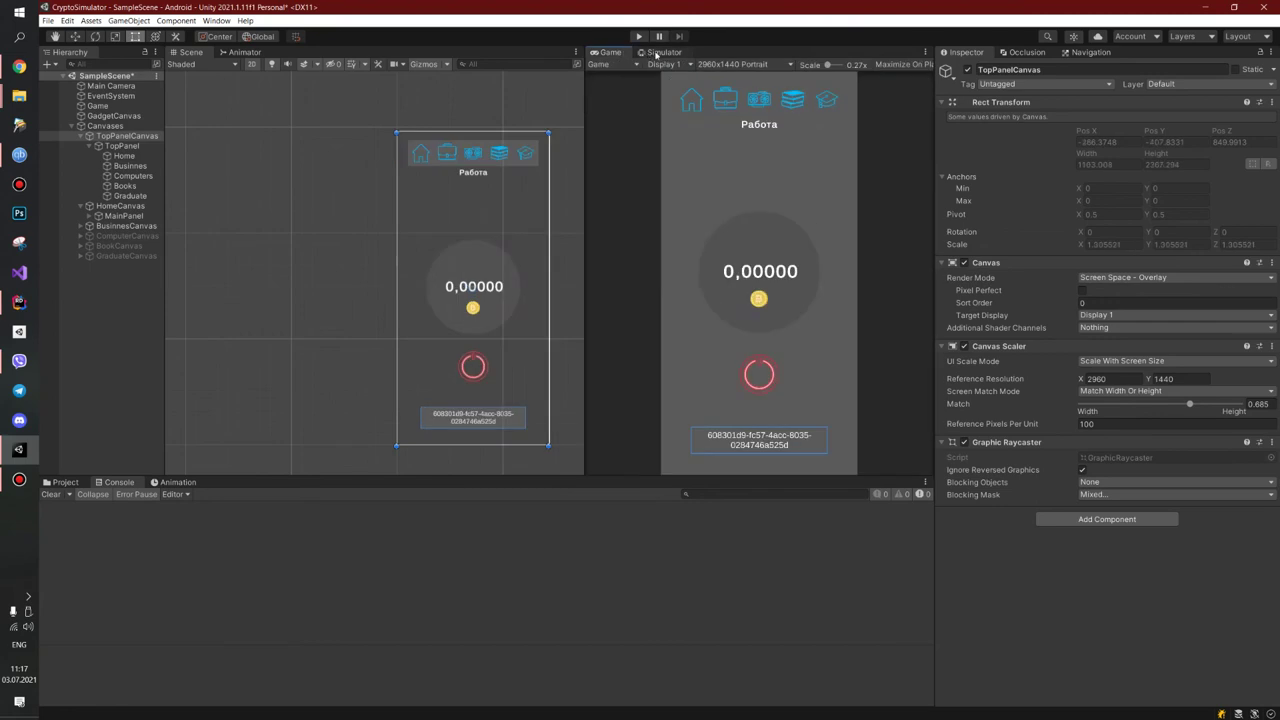
click(662, 64)
click(662, 52)
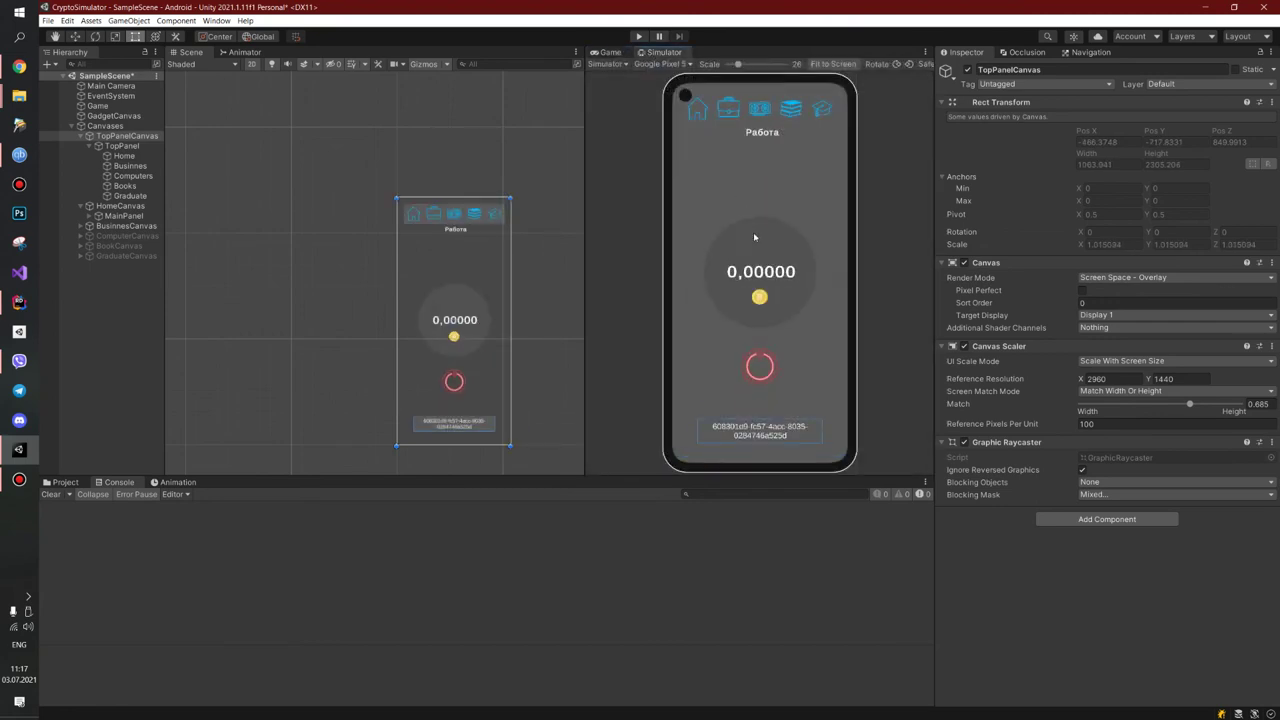
click(897, 64)
click(897, 64)
click(897, 64)
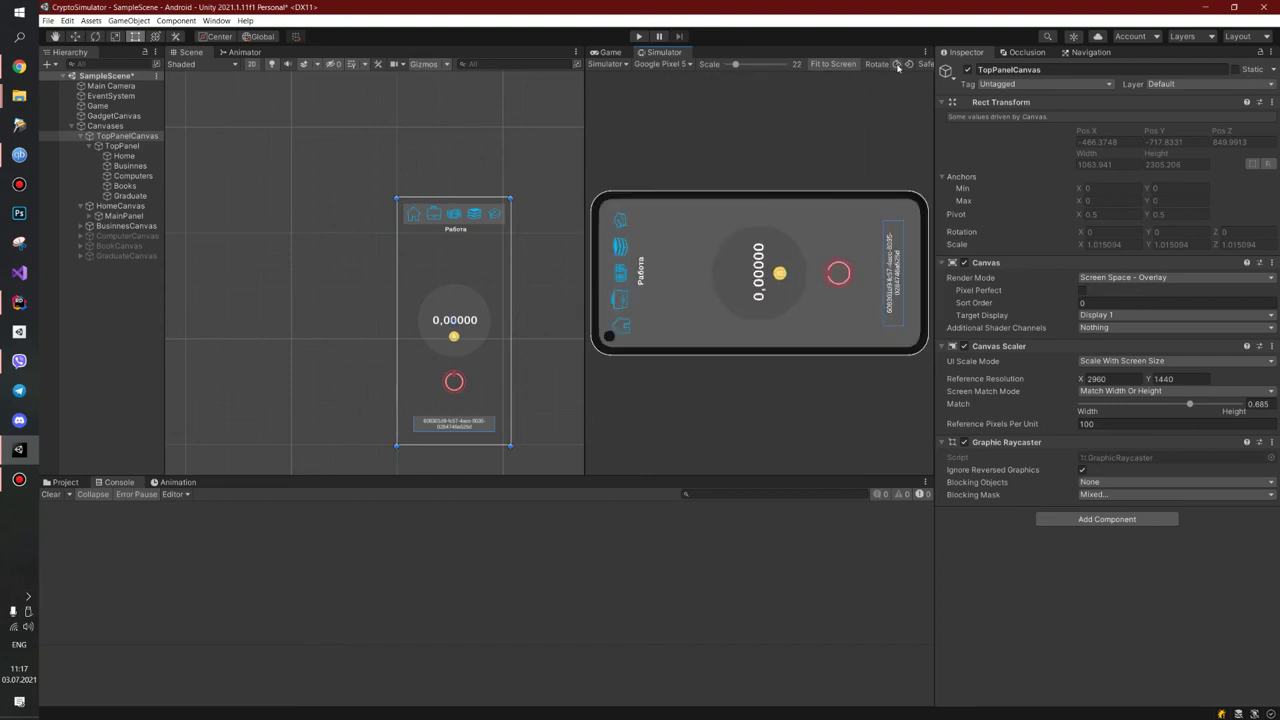
click(897, 64)
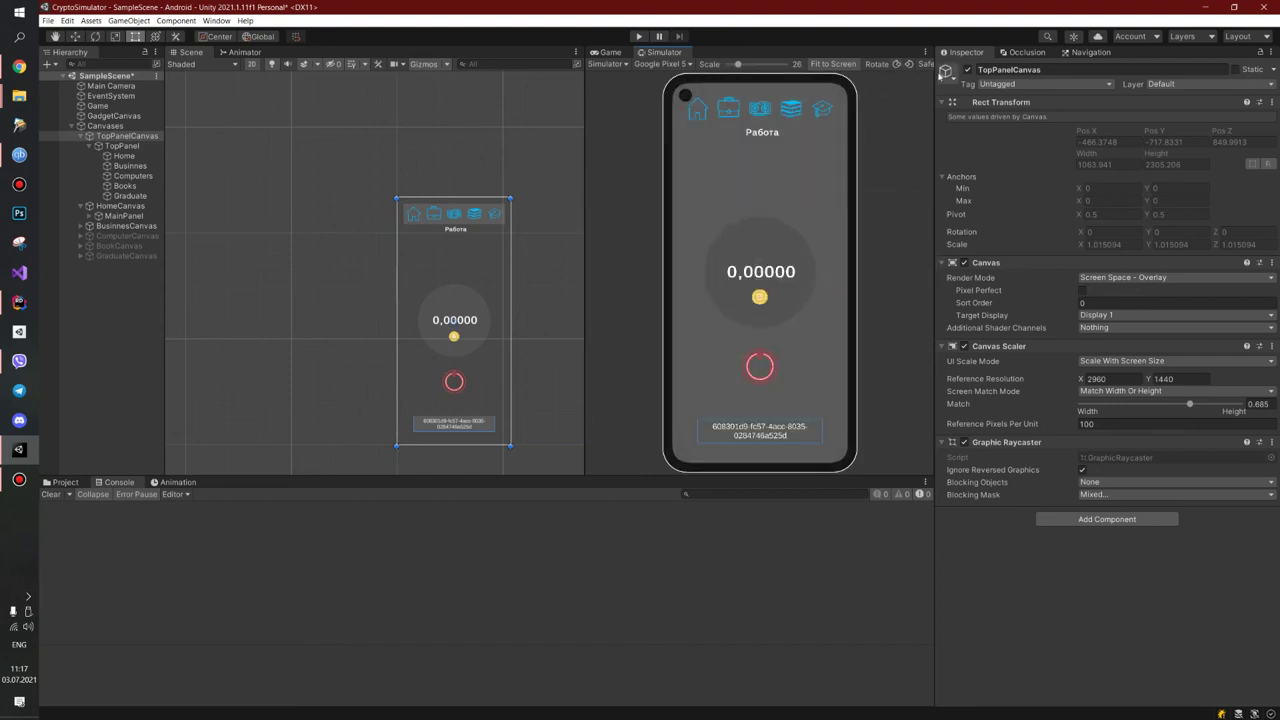
Turn on the Safe Area outline and simulate an Apple iPod Touch 7th Gen, then iPhone 7 Plus.
click(1014, 64)
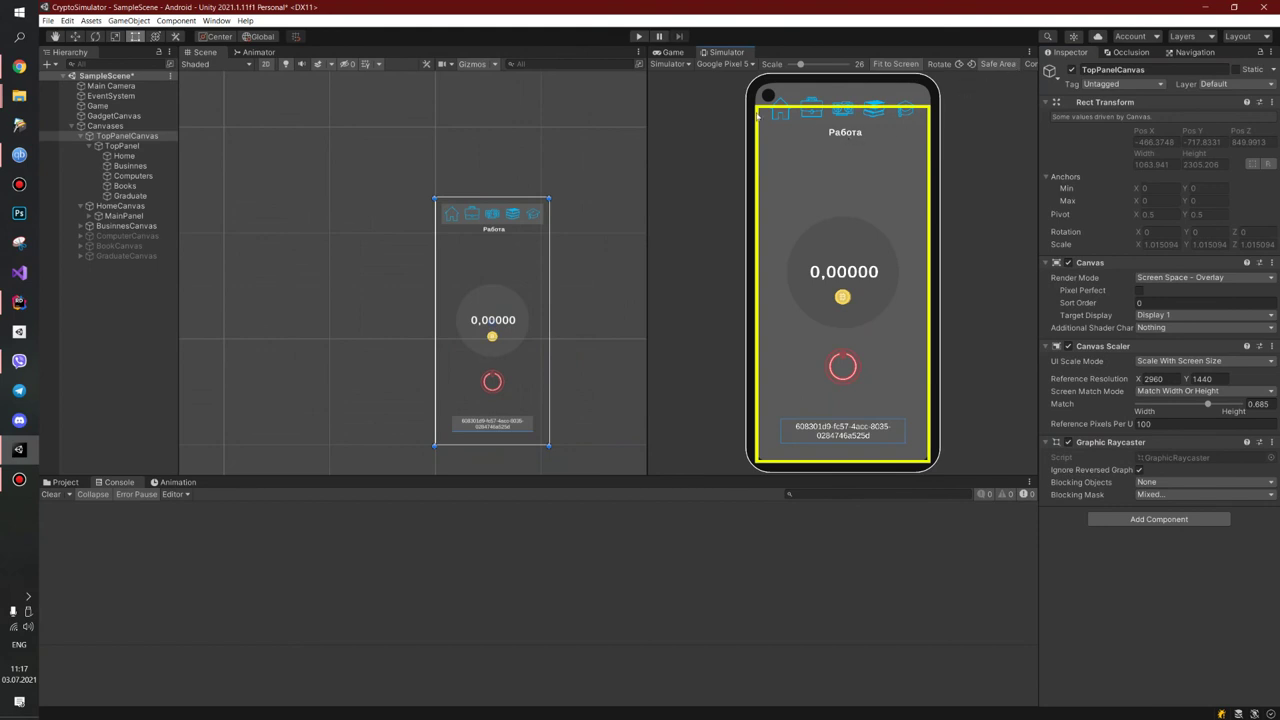
click(703, 64)
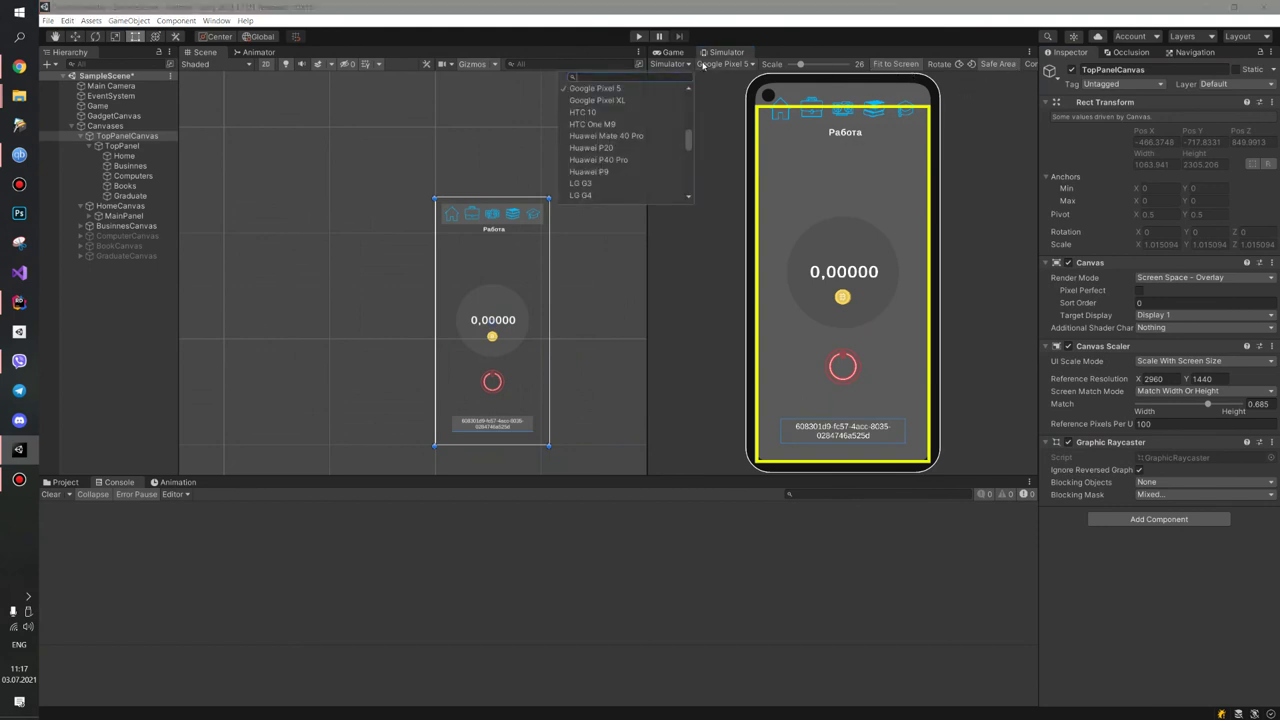
scroll(633, 118, up, 5)
click(620, 131)
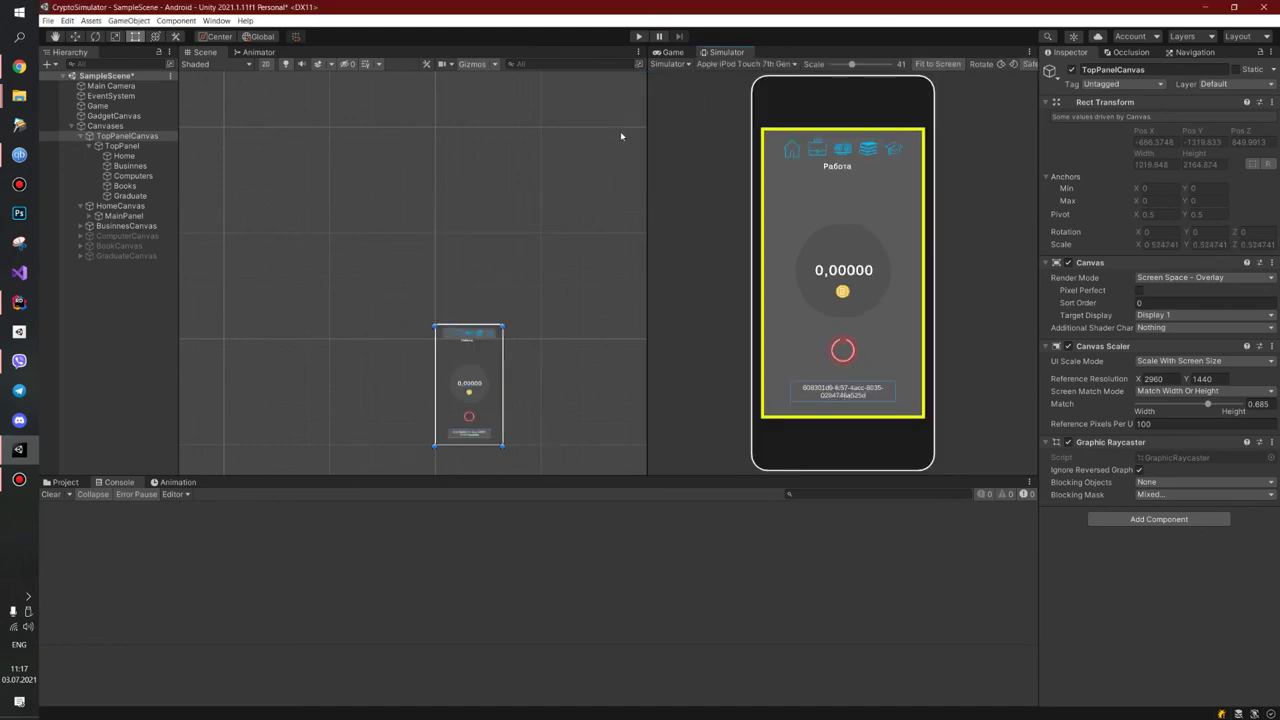
click(703, 64)
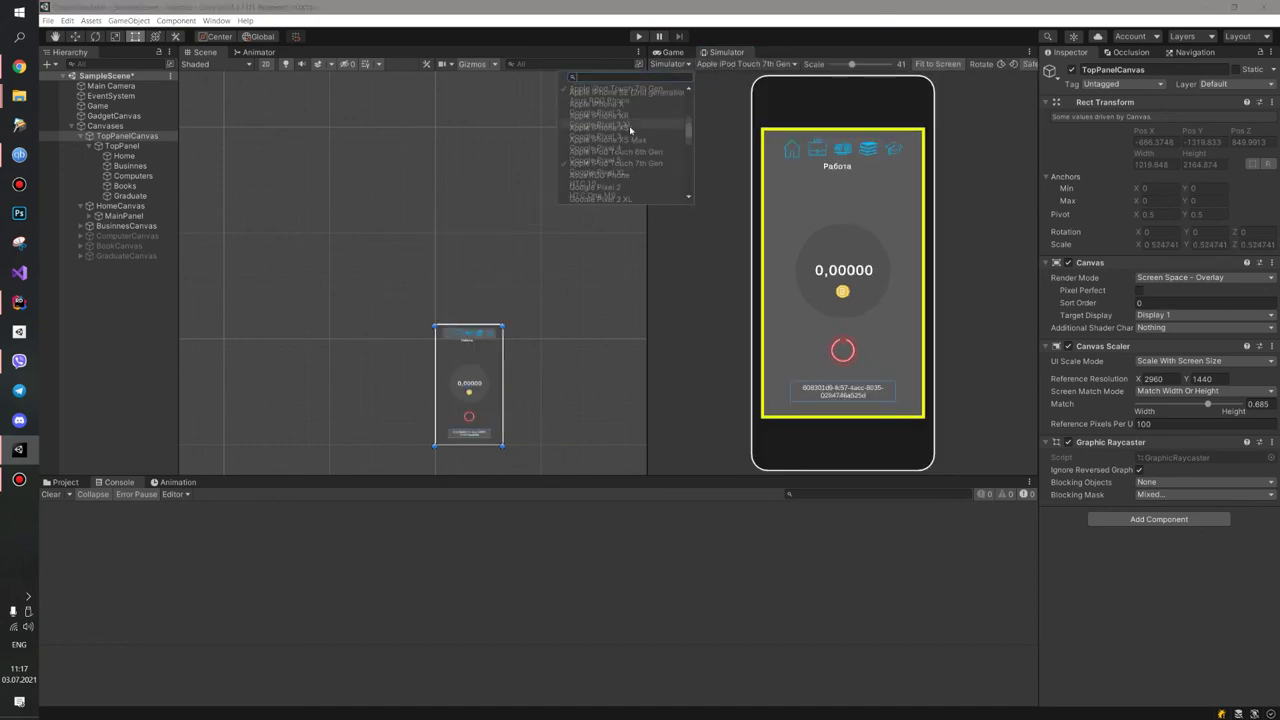
click(630, 131)
Simulate an Apple iPad (7th gen) and hide the Safe Area outline again.
click(735, 64)
scroll(633, 152, up, 5)
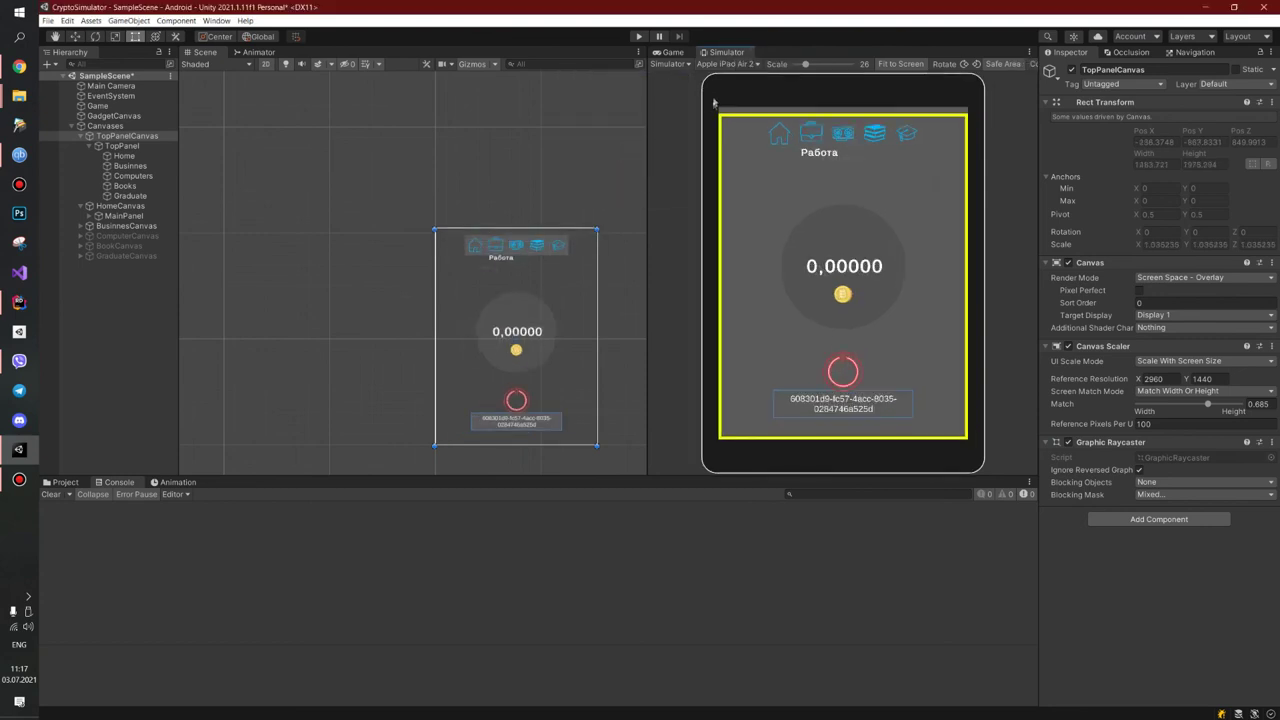
click(738, 65)
scroll(634, 152, up, 1)
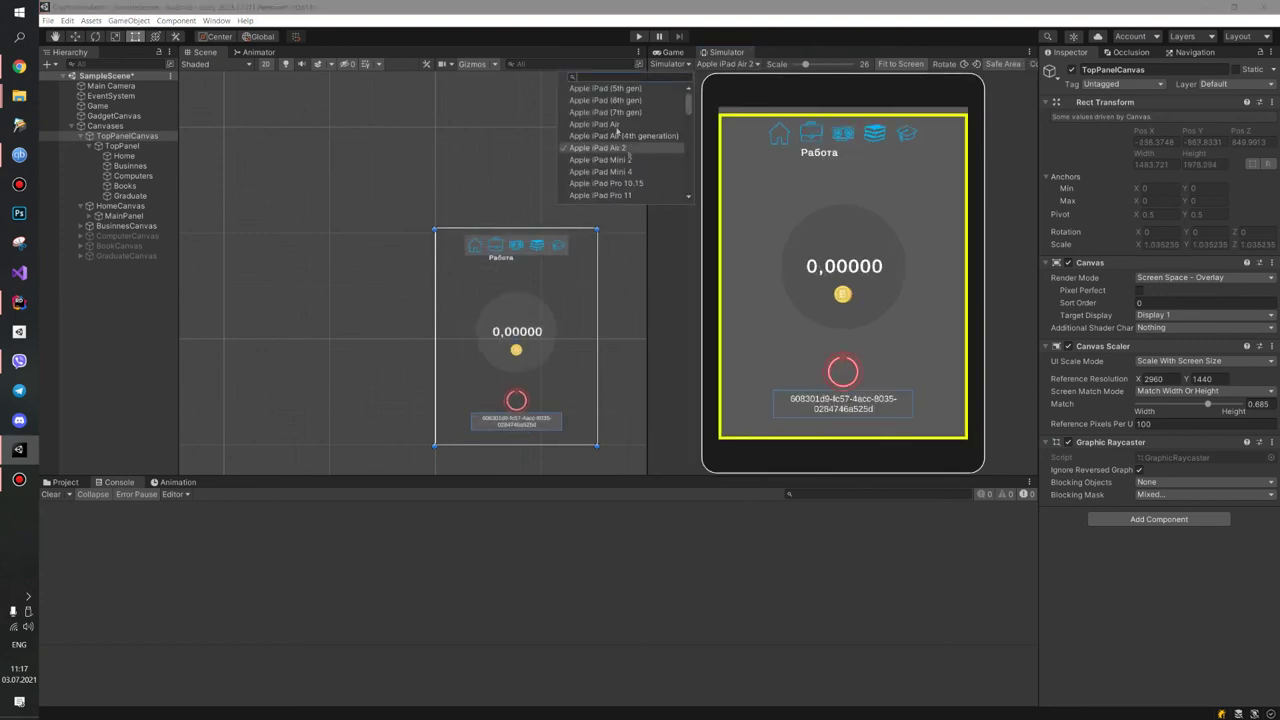
click(600, 88)
click(1015, 64)
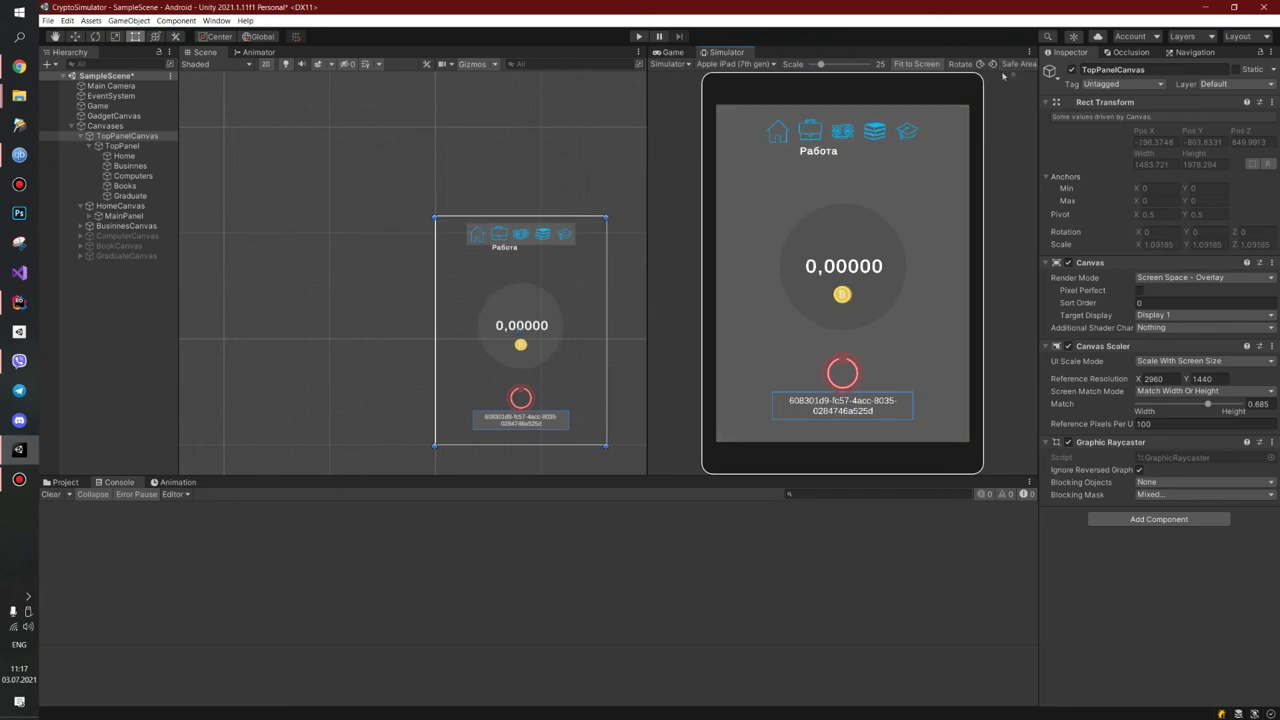